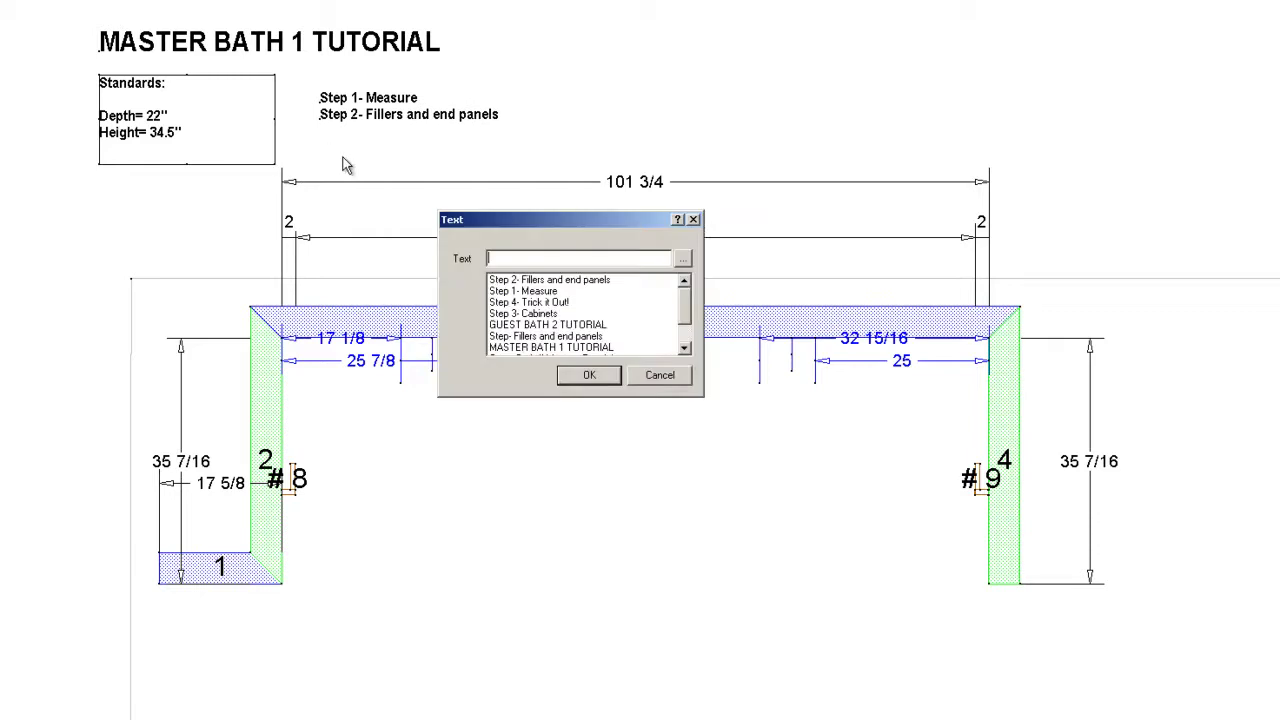
# Place the saved 'Step 3- Cabinets' heading beneath the Step 2 note.
pyautogui.click(540, 316)
pyautogui.click(589, 375)
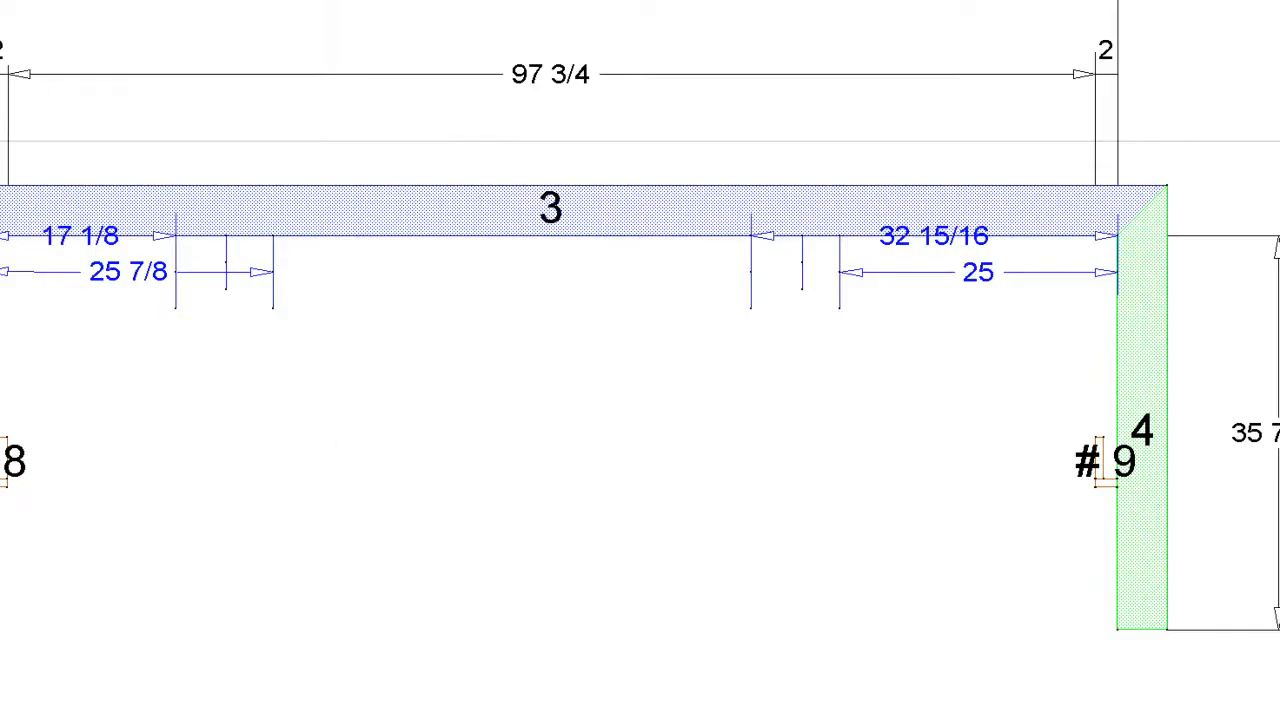
# Select cabinet #9 and the edge of cabinet #8 on the back wall.
pyautogui.click(1102, 409)
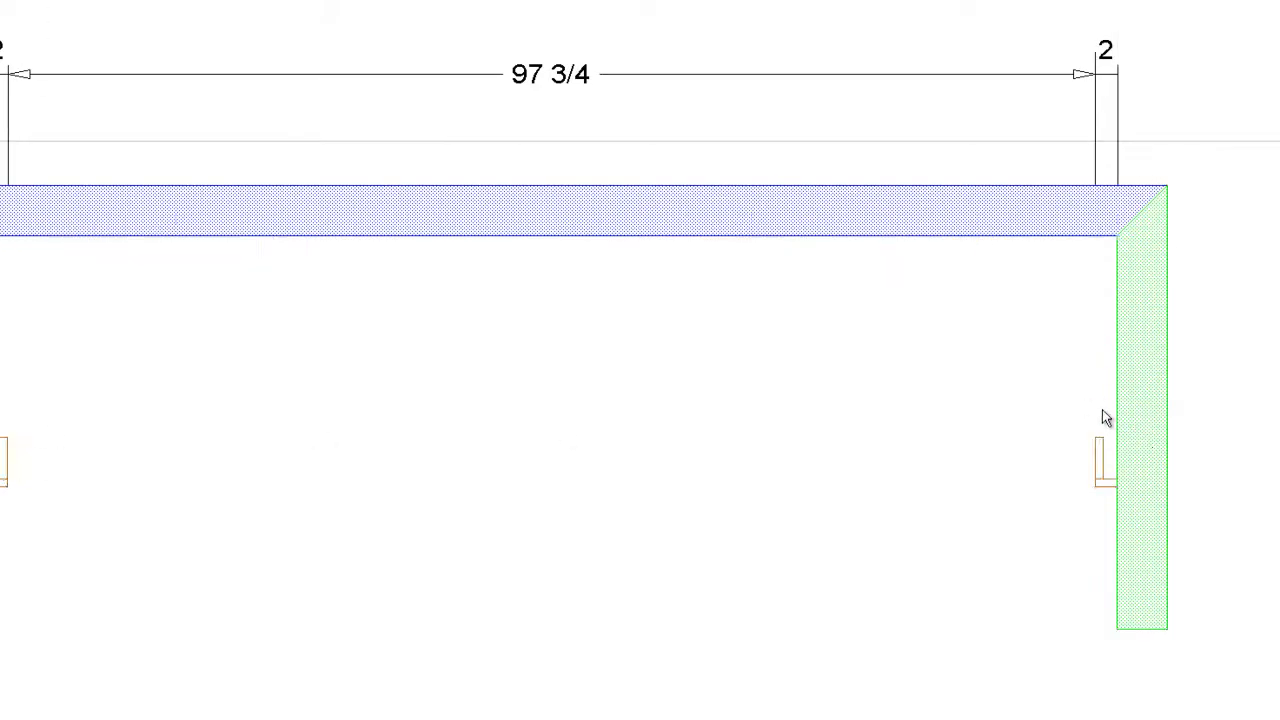
pyautogui.click(3, 468)
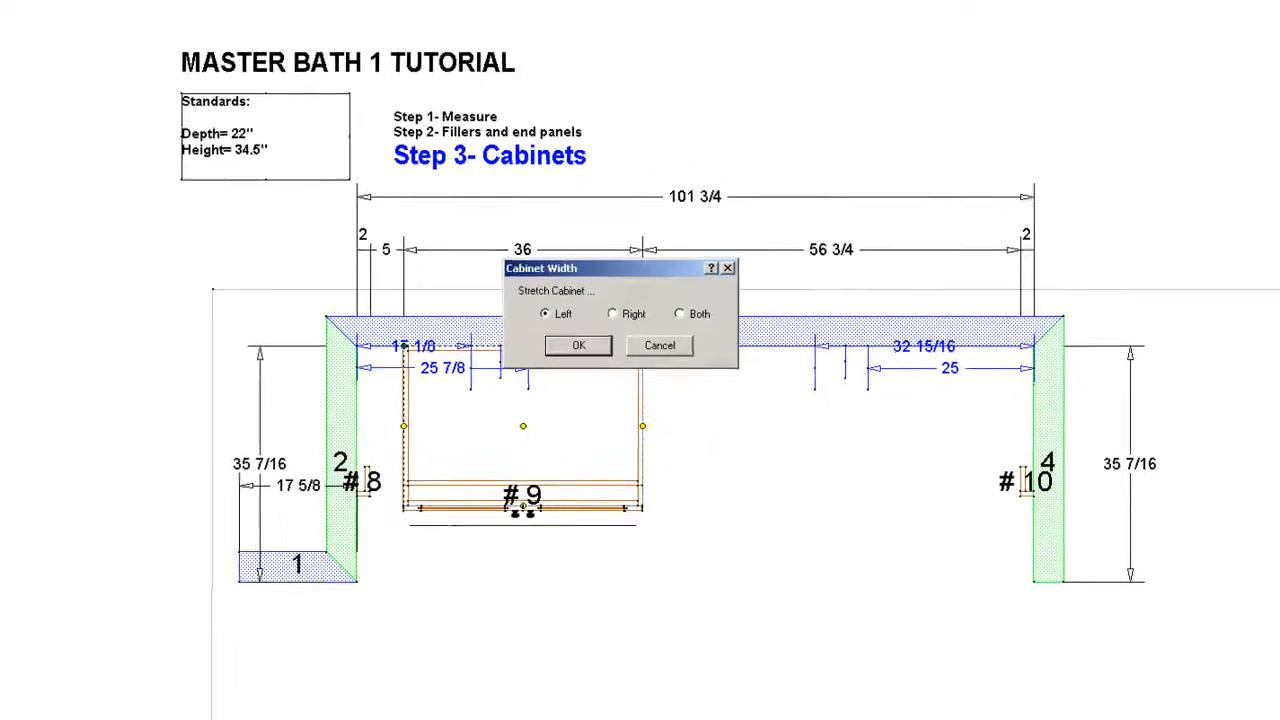
# Set sink cabinet #9 to 24 wide and review its detail view.
pyautogui.press('Return')
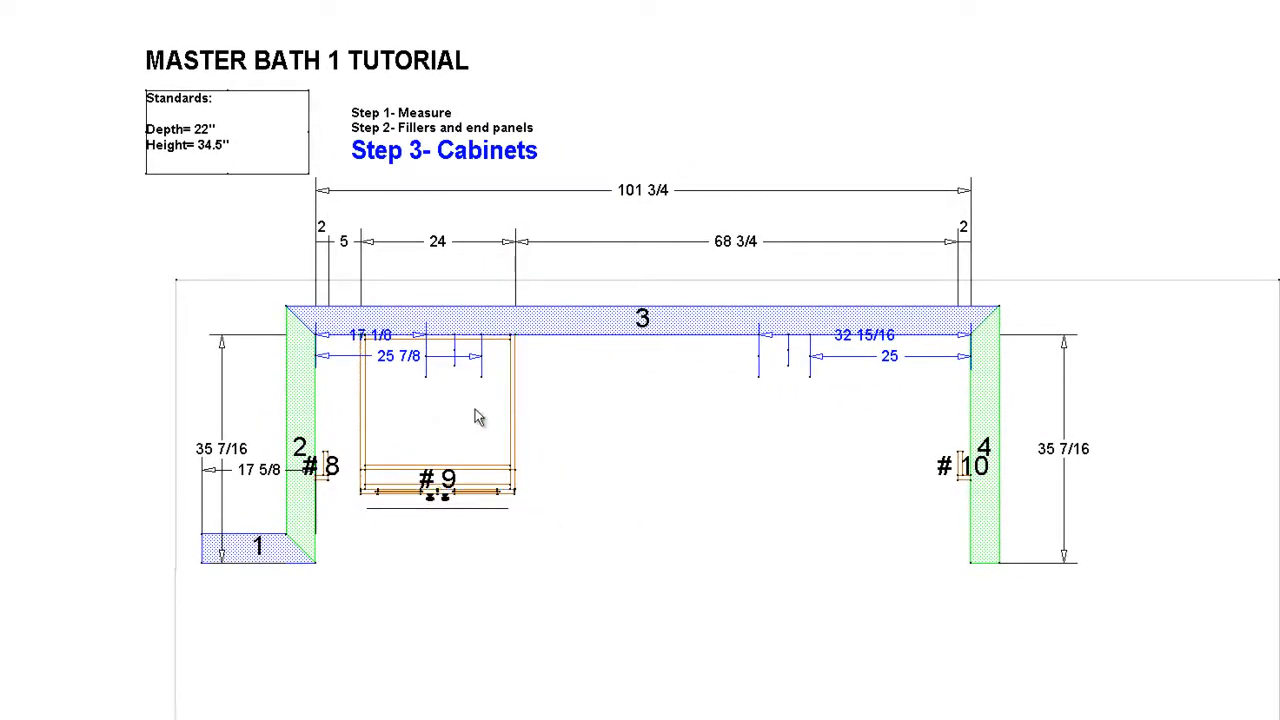
pyautogui.doubleClick(486, 448)
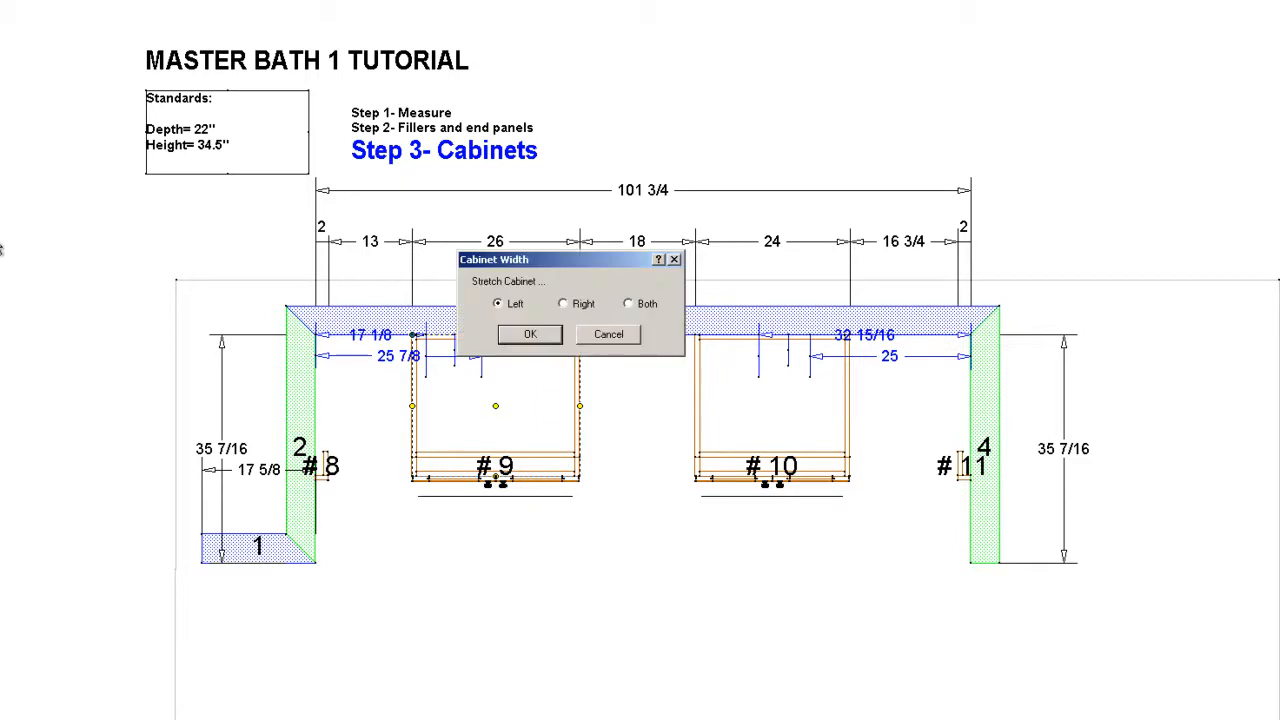
pyautogui.press('Return')
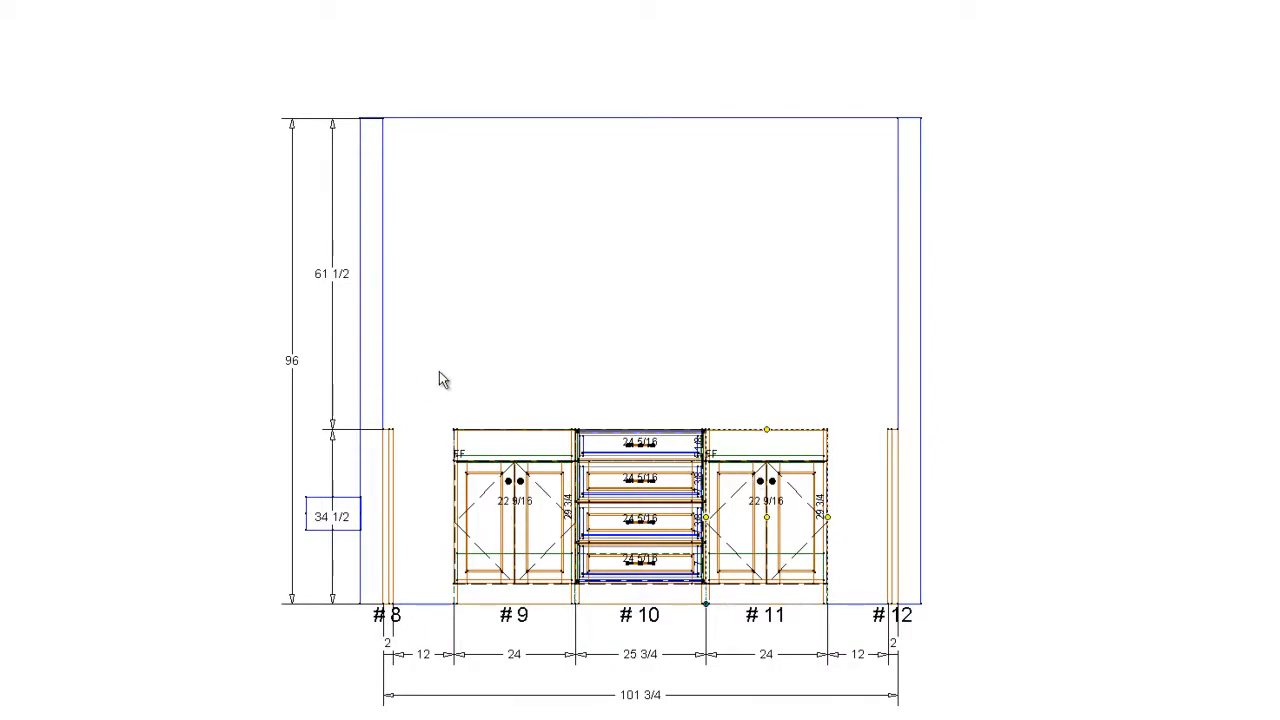
# Deselect cabinet #11 and adjust options for the new 12-wide end cabinet #9.
pyautogui.click(447, 535)
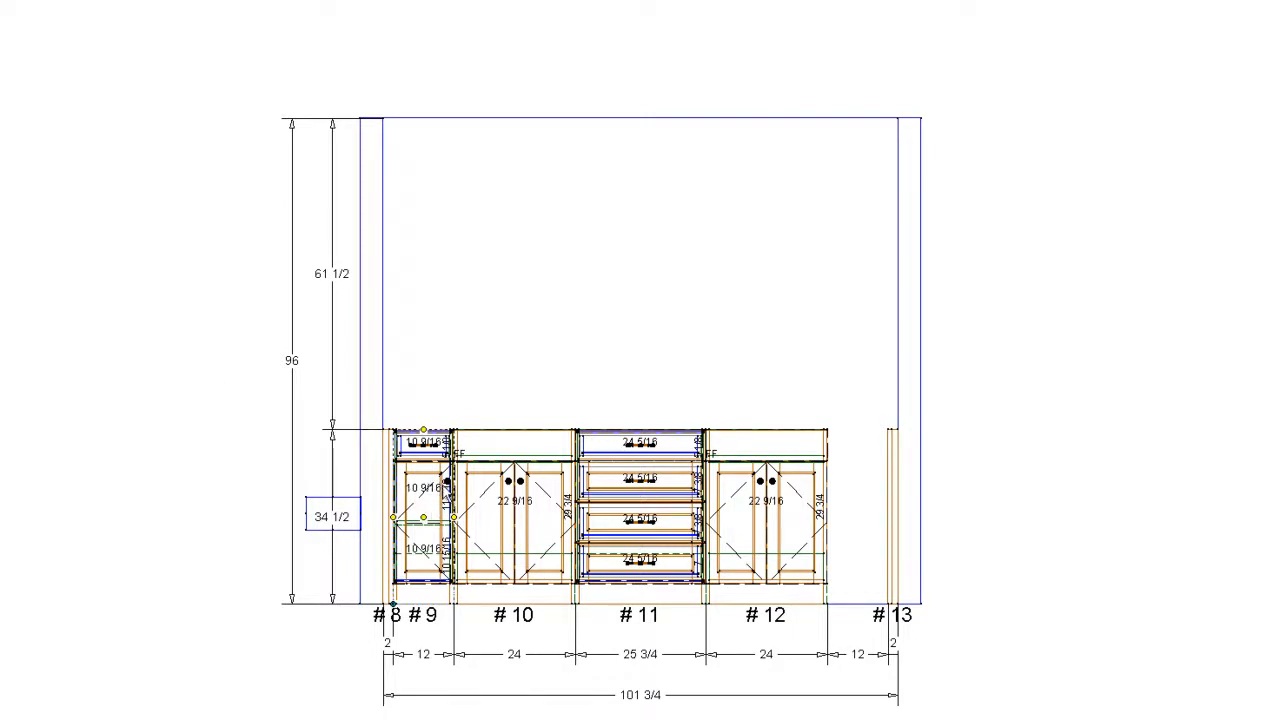
pyautogui.rightClick(400, 490)
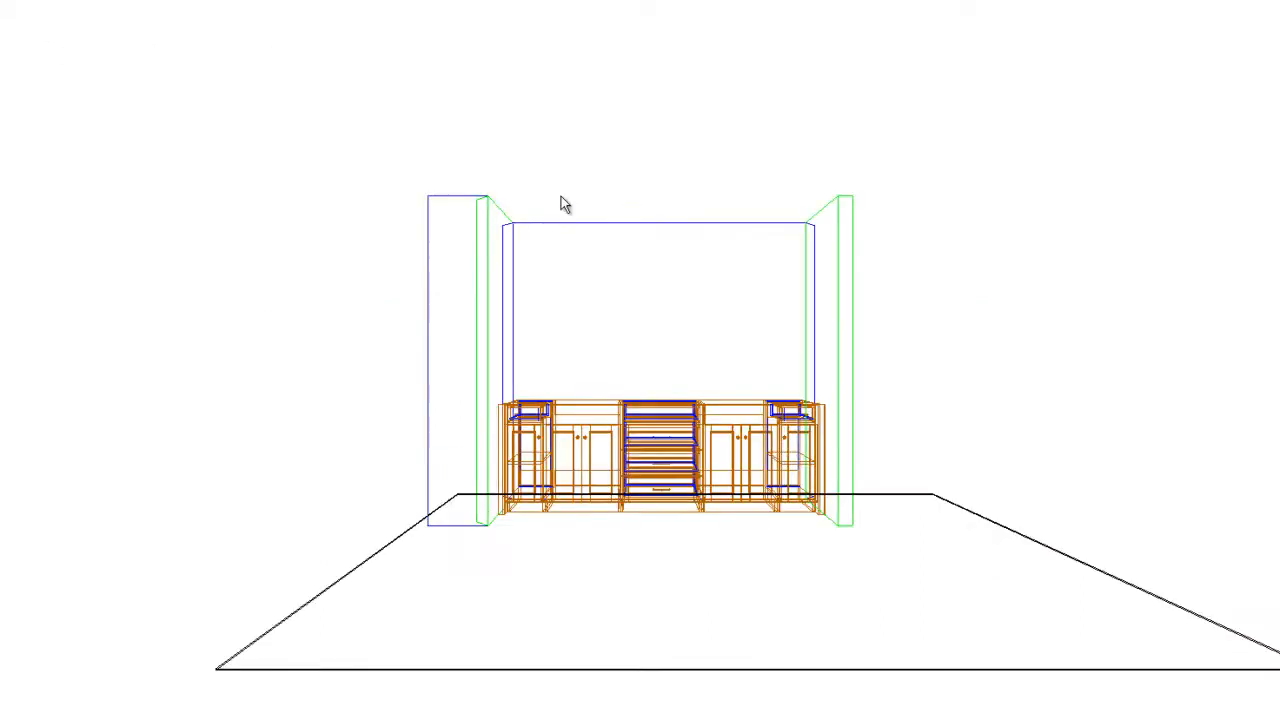
# Orbit the 3D view to inspect the finished vanity run.
pyautogui.moveTo(561, 200)
pyautogui.mouseDown(button='middle')
pyautogui.moveTo(405, 237)
pyautogui.moveTo(473, 317)
pyautogui.moveTo(547, 318)
pyautogui.mouseUp(button='middle')
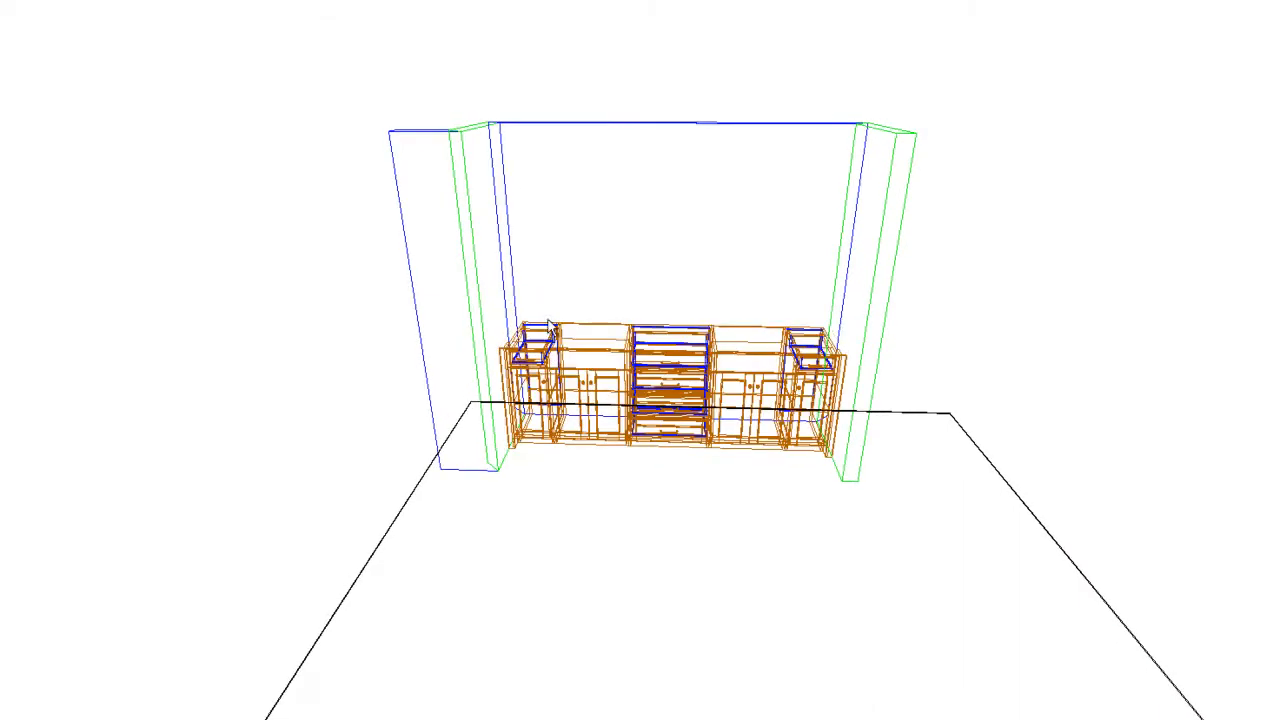
pyautogui.scroll(3, 547, 318)
pyautogui.scroll(2, 547, 318)
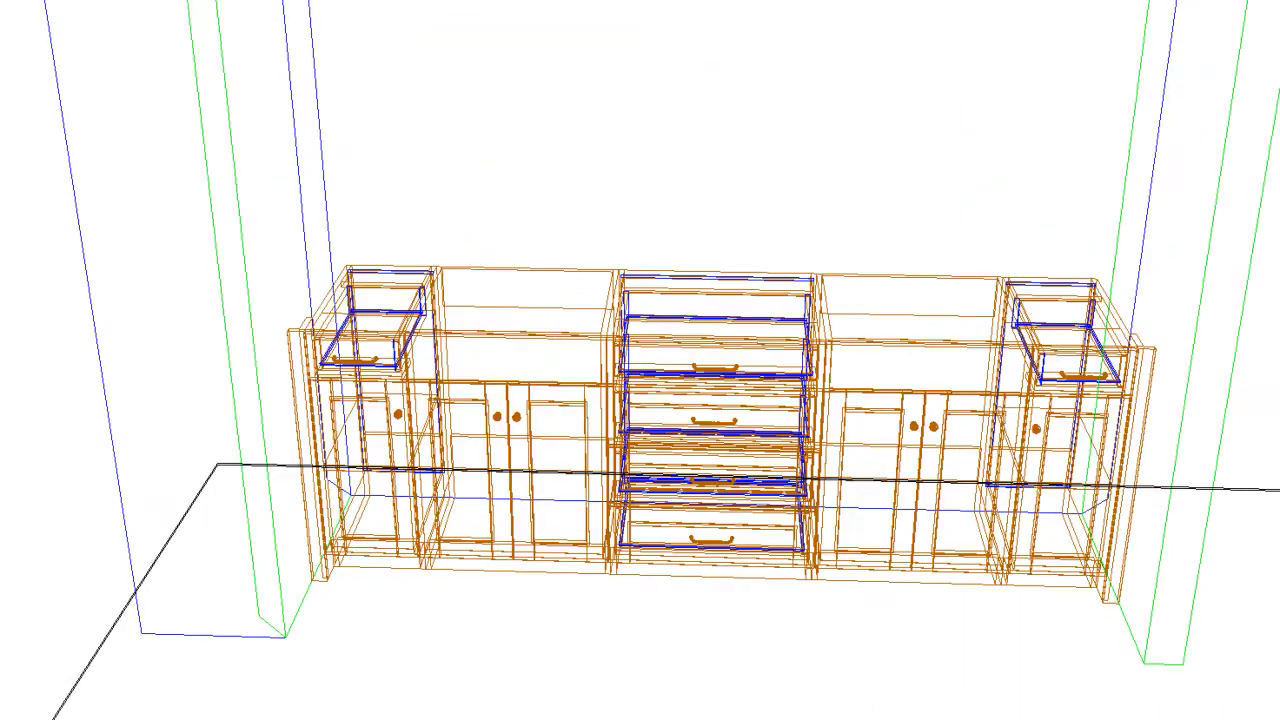